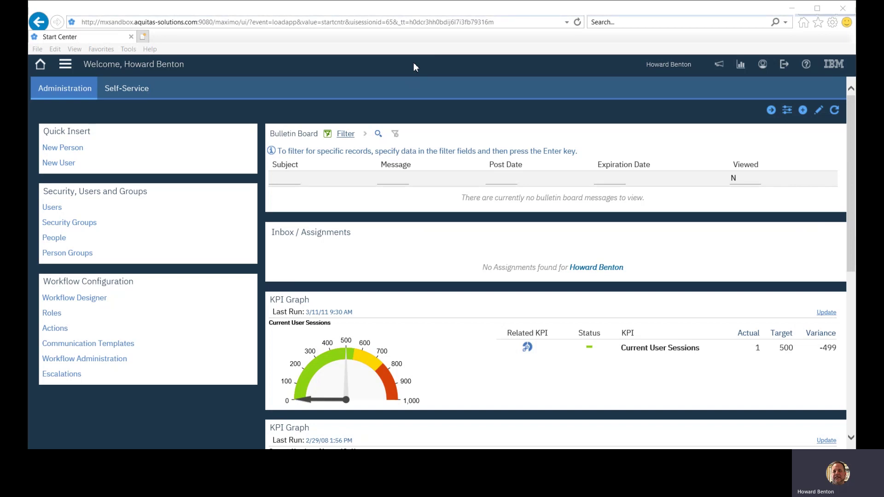
- Search the Assets application for asset 11480, the Centrifugal Pump 100 GPM at GARAGE
click(66, 65)
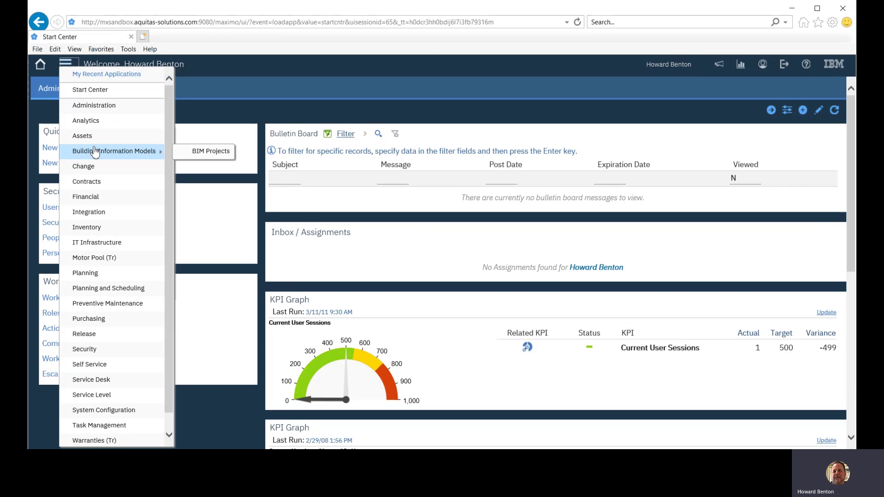
mouse_move(90, 141)
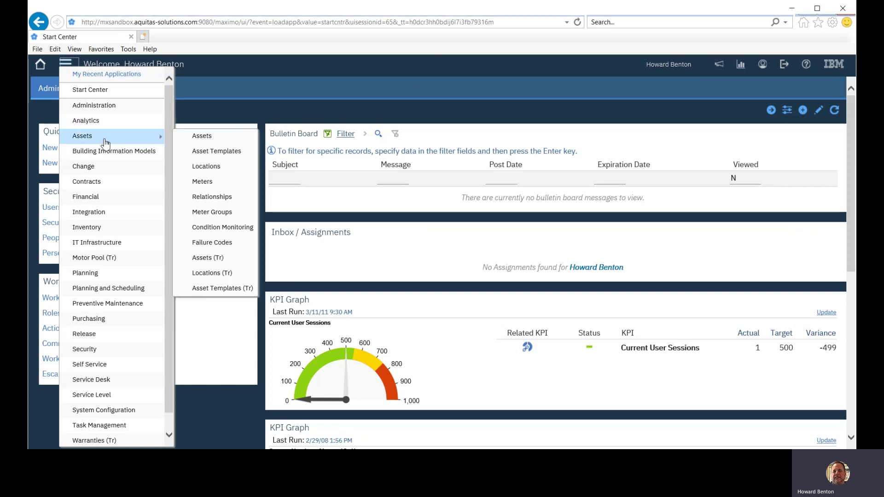
click(201, 136)
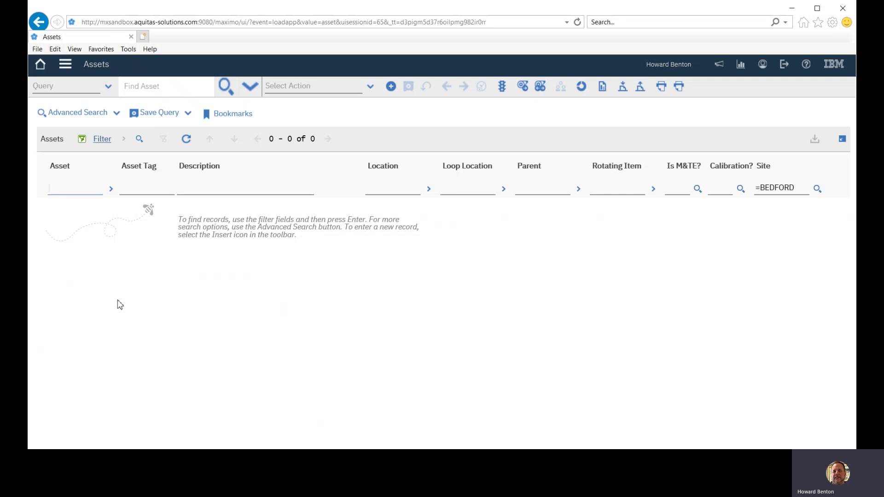
text(11480)
key(Return)
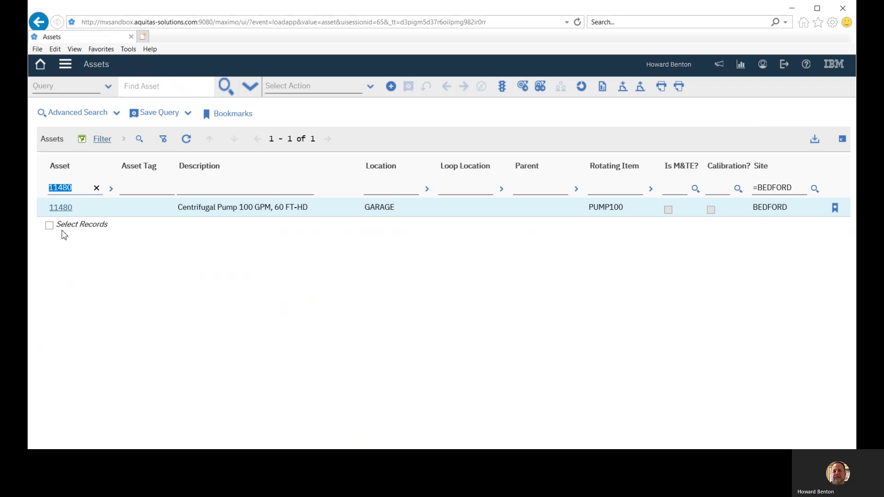
- Open asset 11480's record and show its meters, including the active RUNHOURS meter
click(62, 208)
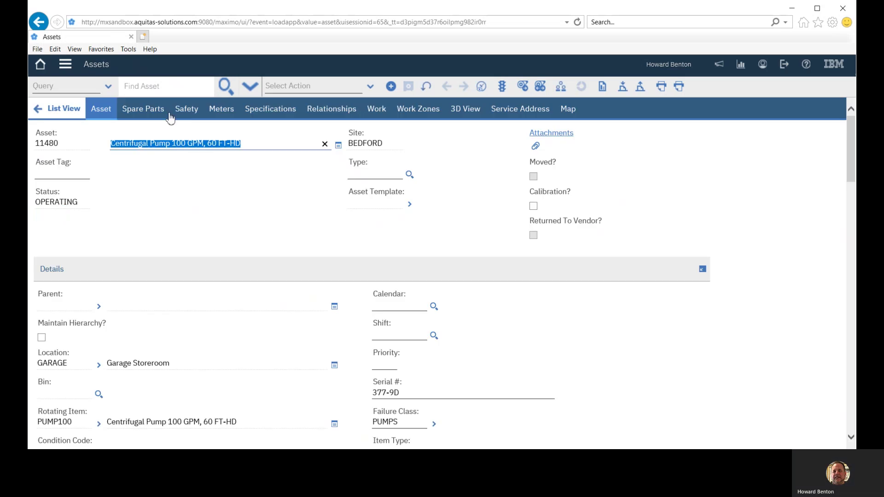
click(221, 110)
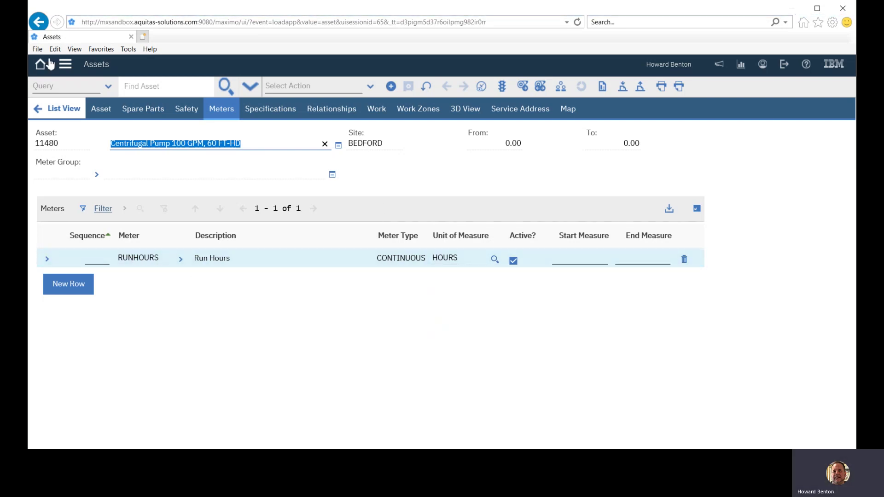
- Create a new Preventive Maintenance record described as 'METER BASED PM'
click(66, 68)
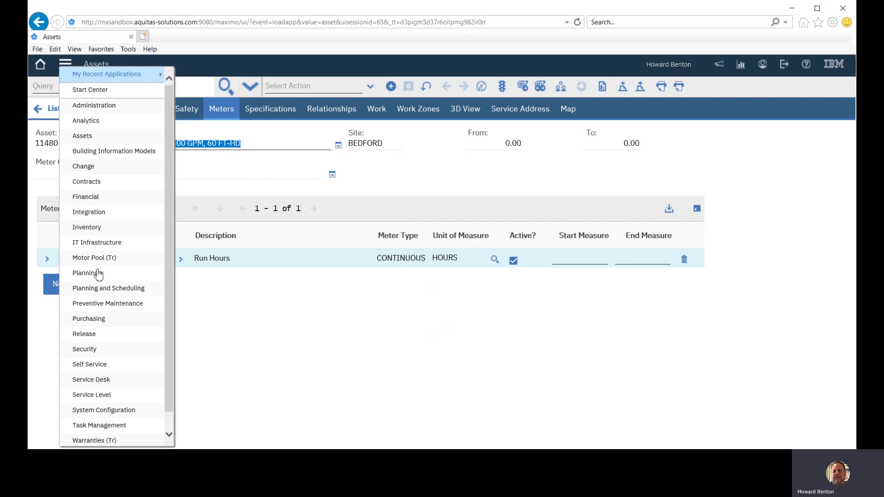
mouse_move(119, 306)
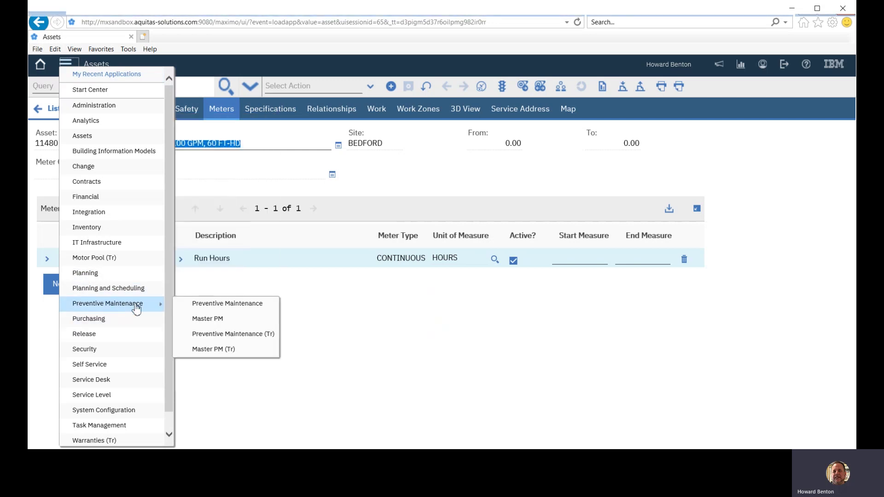
click(225, 306)
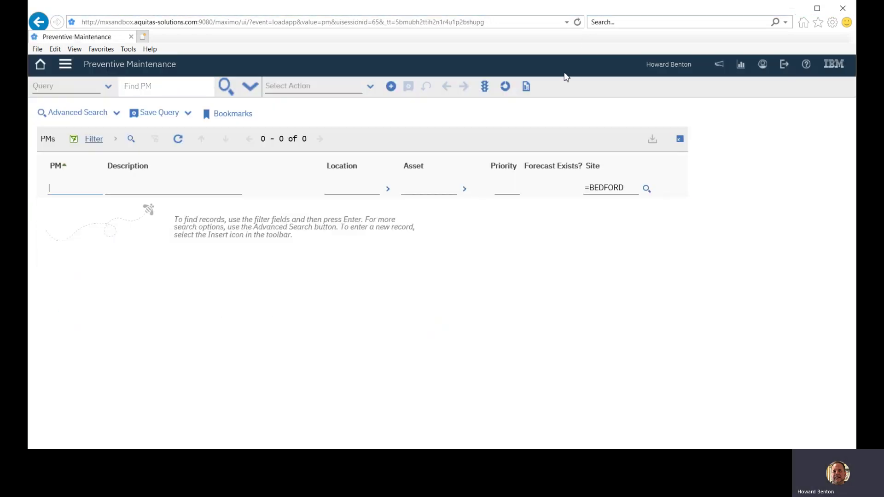
click(391, 87)
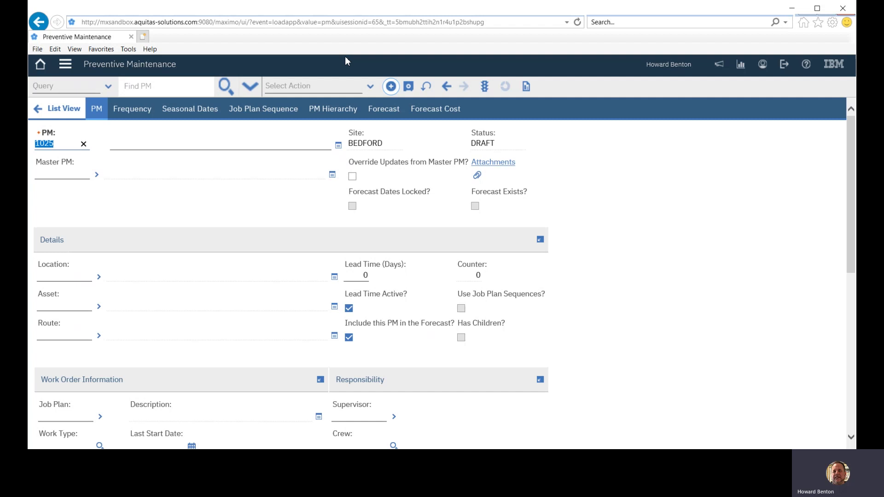
click(132, 148)
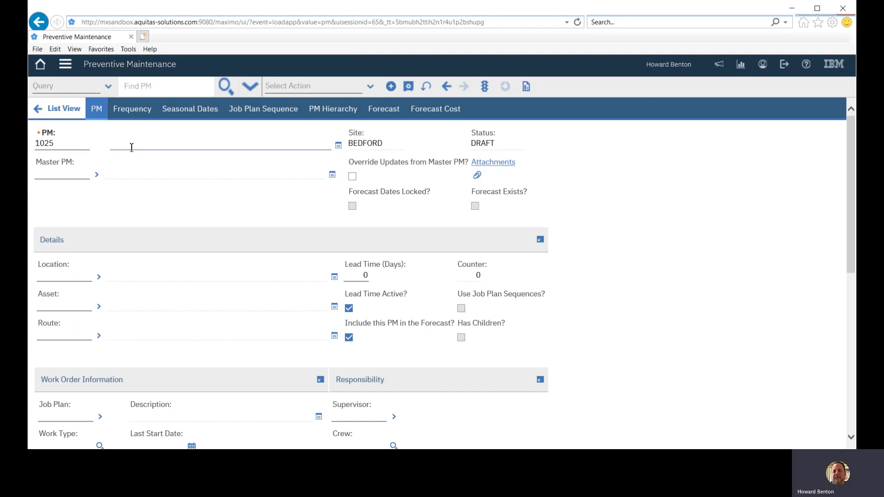
text(METER)
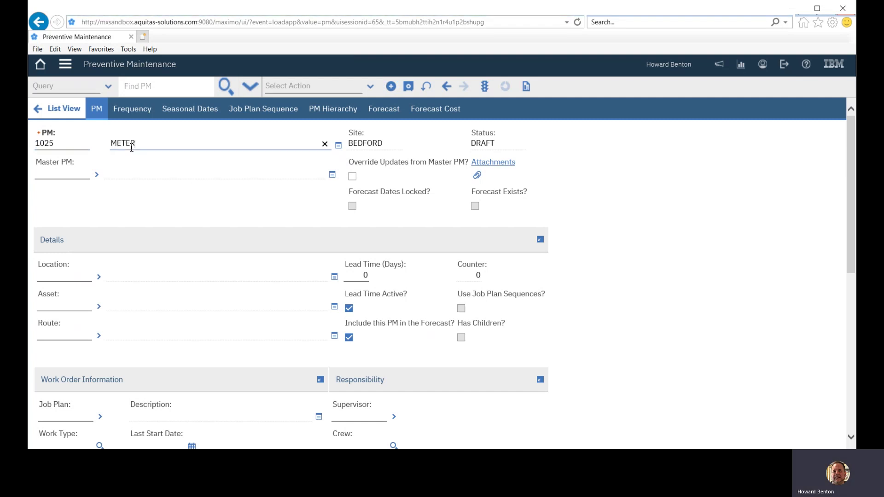
text( BASED PM)
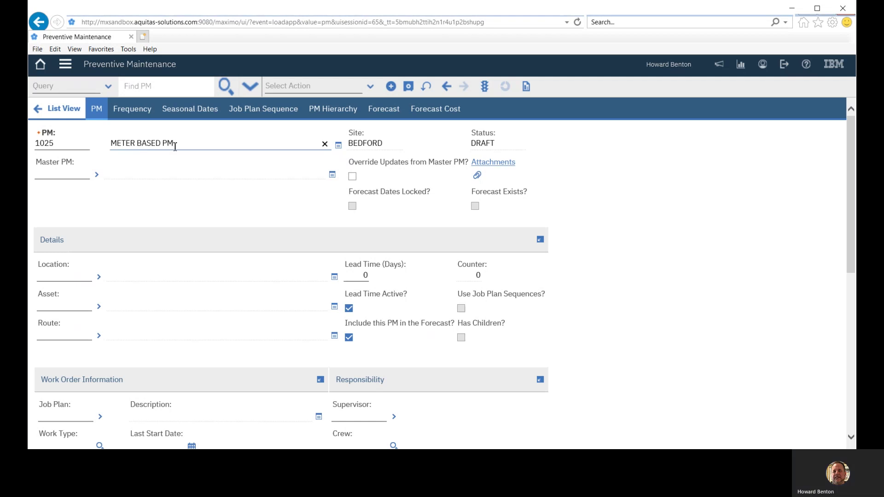
- Set the new PM's asset to 11480 and its work type to PM
click(61, 307)
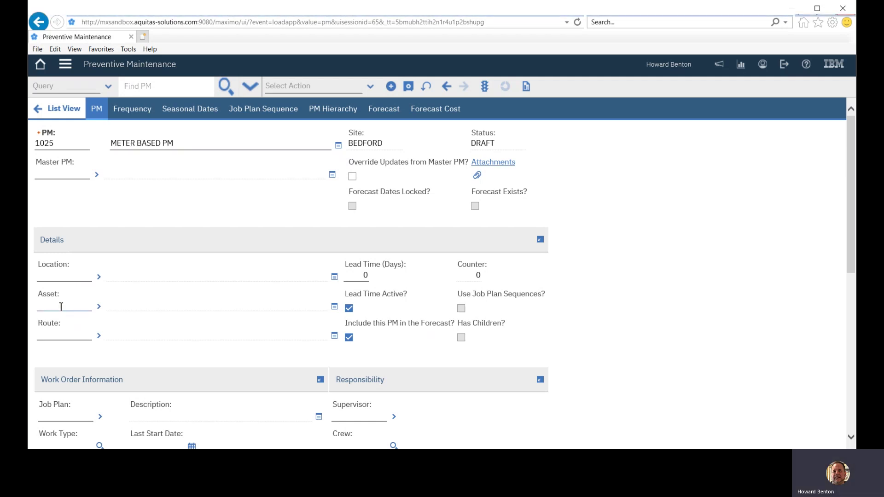
text(114)
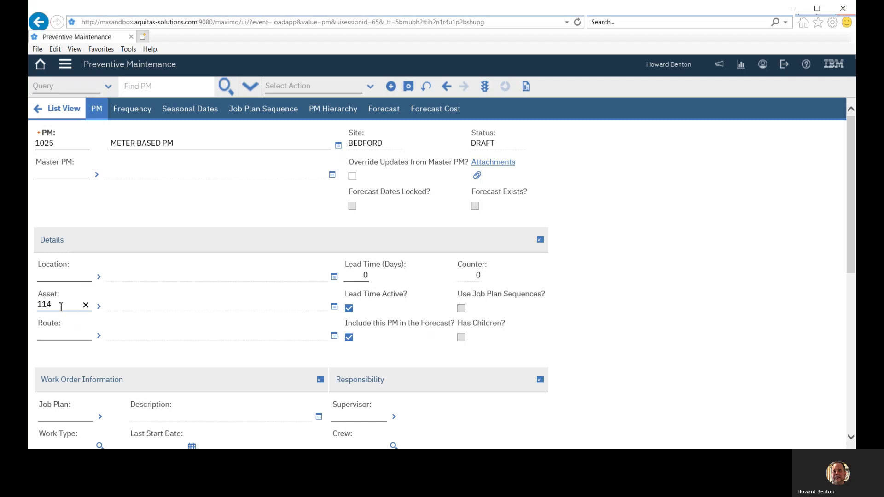
text(80)
key(Tab)
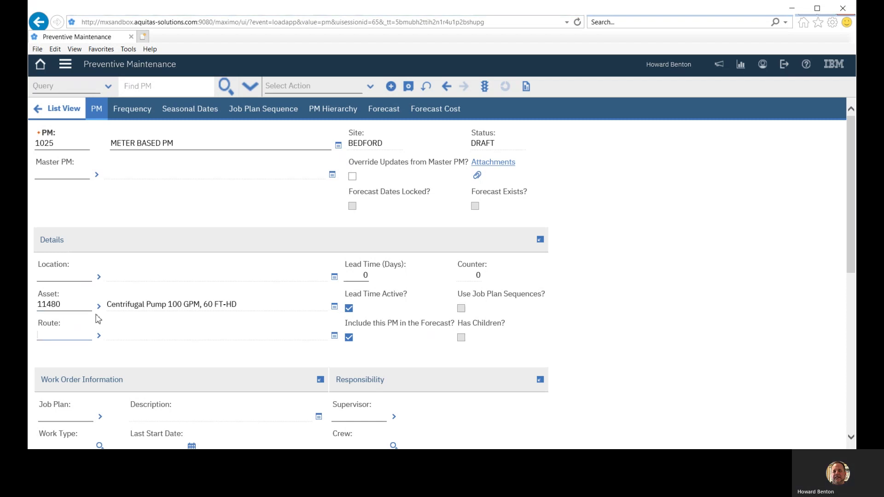
scroll(99, 318, down, 3)
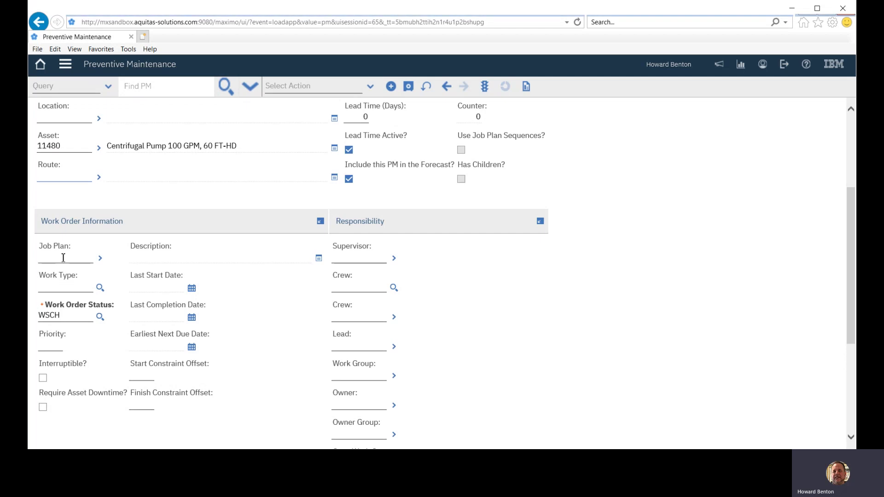
click(68, 286)
text(PM)
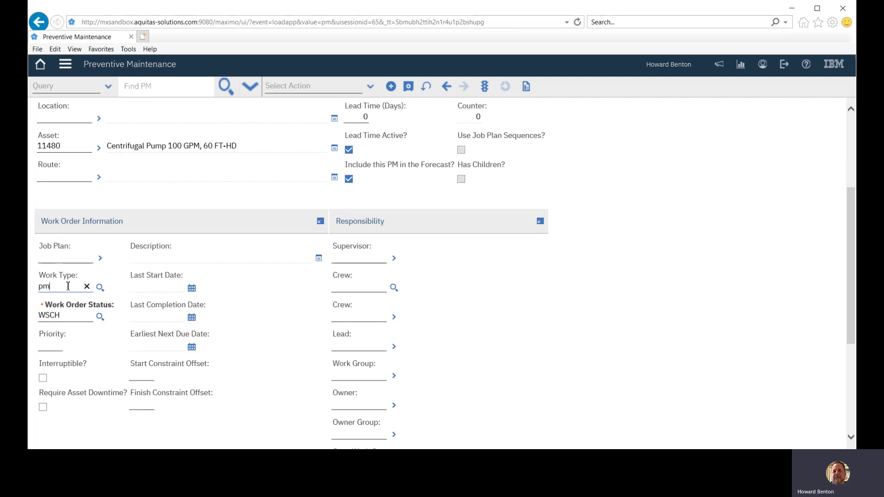
key(Tab)
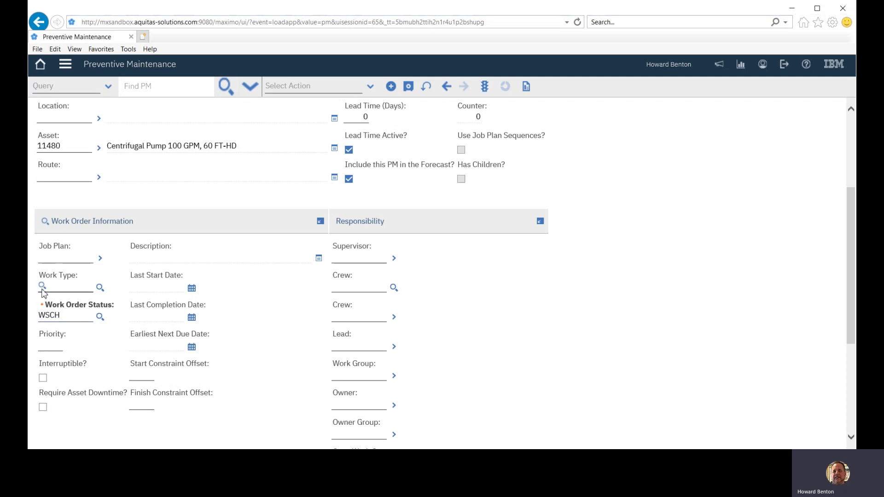
click(42, 286)
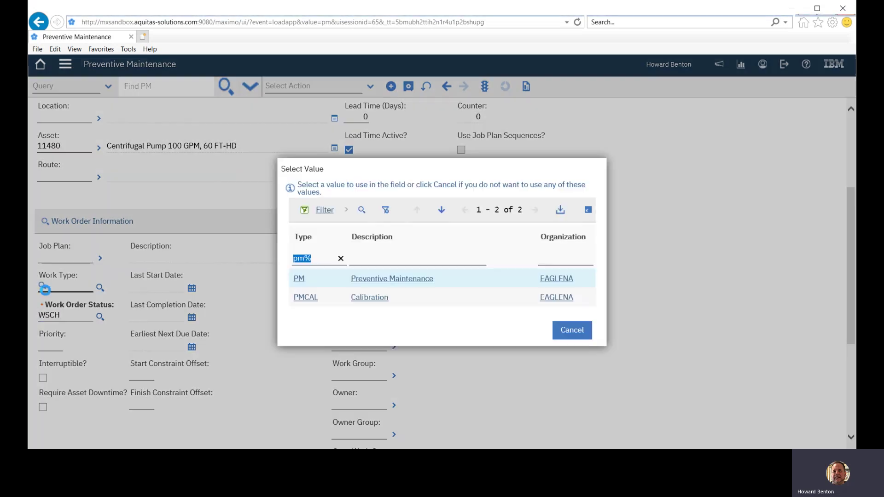
click(300, 279)
scroll(299, 360, up, 3)
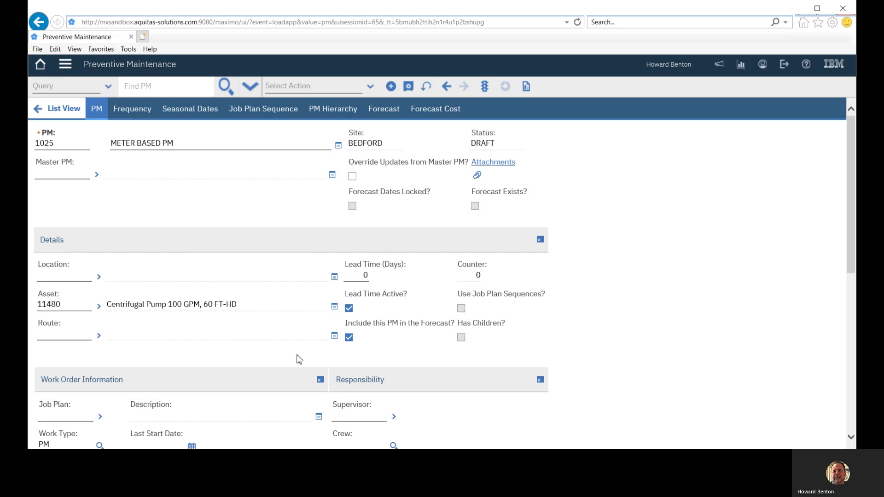
- Uncheck Use Last Work Order's Start Date for PM 1025 and show its Meter Based Frequency table
click(132, 114)
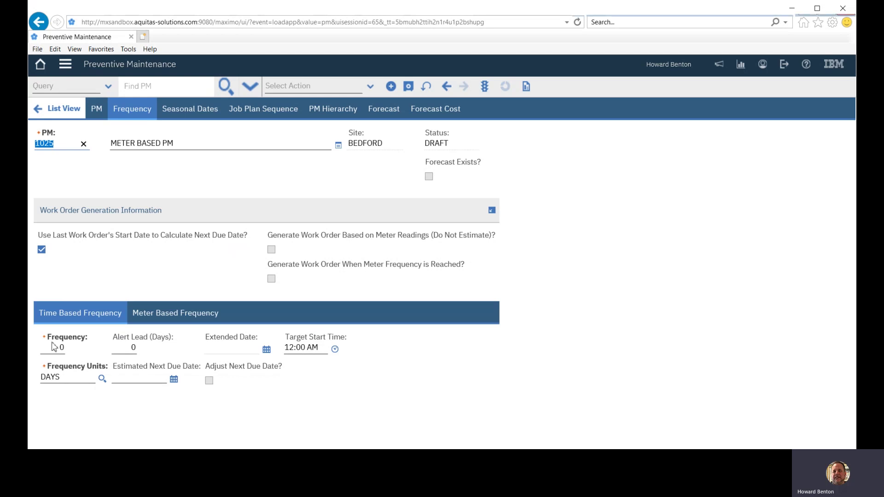
click(41, 249)
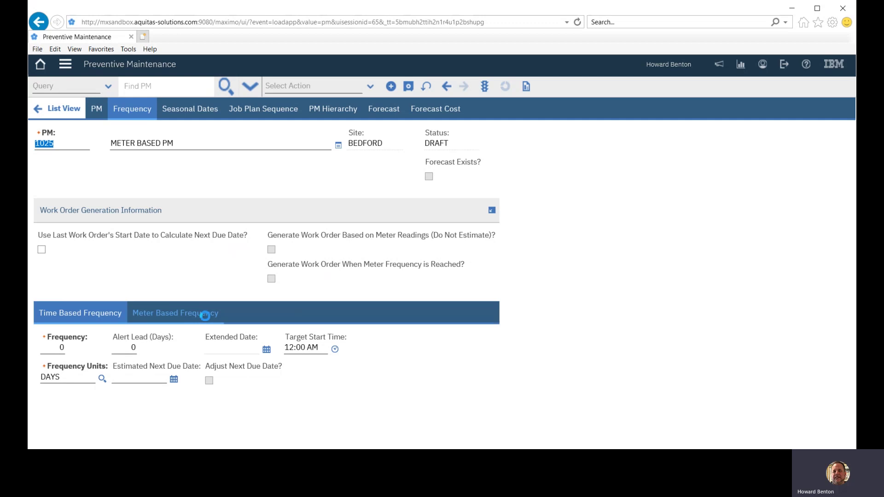
click(204, 318)
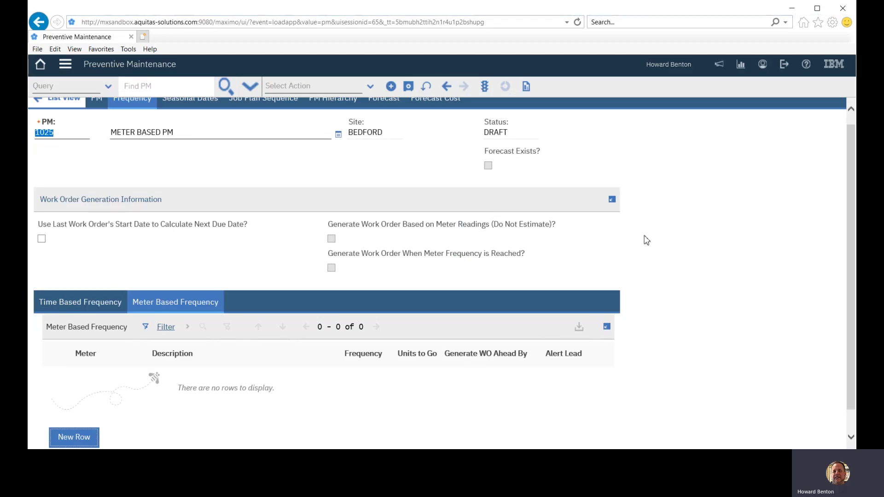
scroll(420, 376, down, 1)
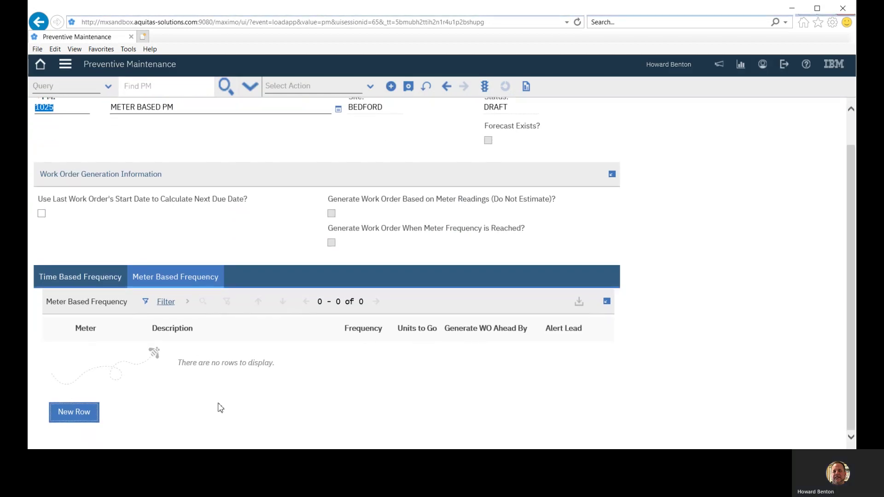
- Add a meter-based frequency line for the RUNHOURS meter to PM 1025
click(83, 415)
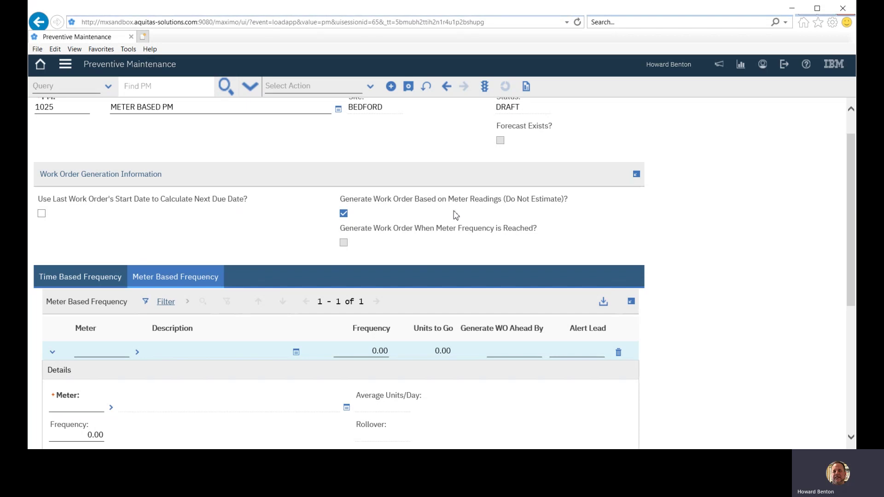
click(111, 407)
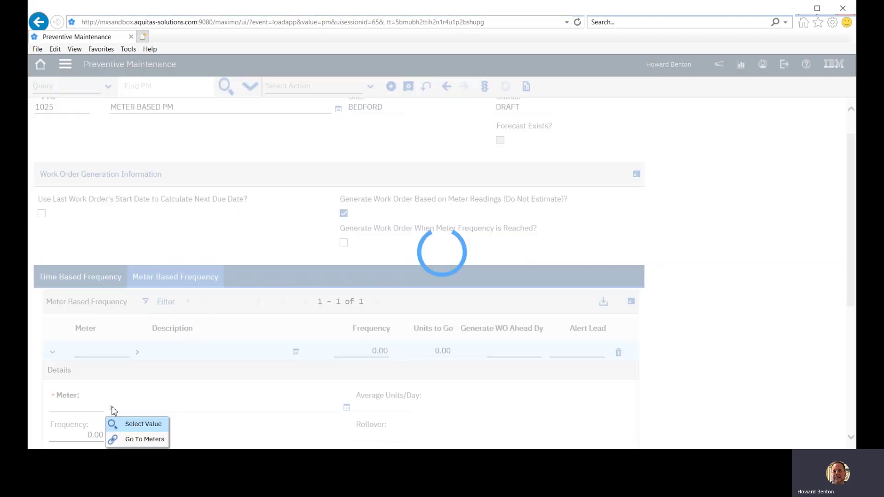
click(120, 423)
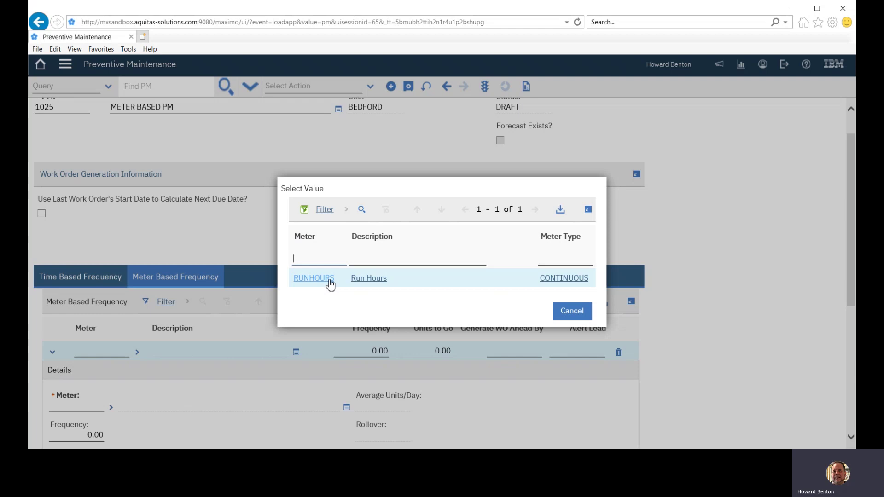
click(314, 278)
scroll(734, 309, down, 2)
scroll(735, 311, up, 1)
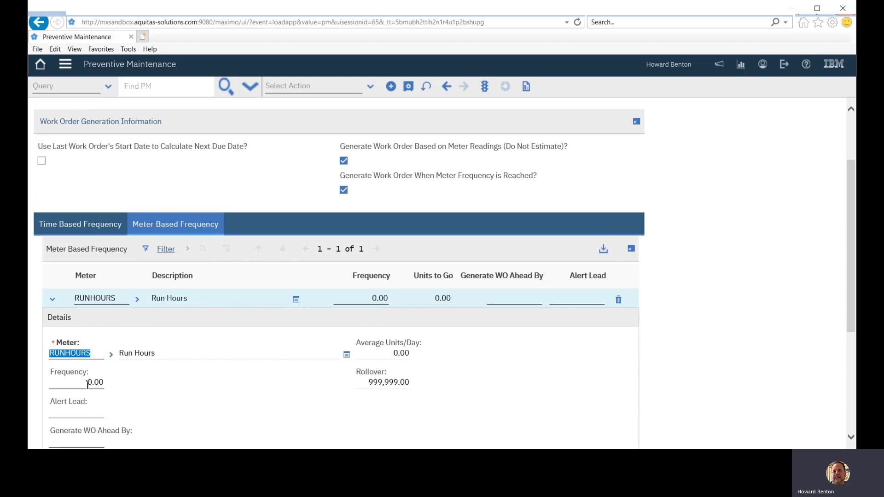
- Set the RUNHOURS meter frequency to 500
click(88, 383)
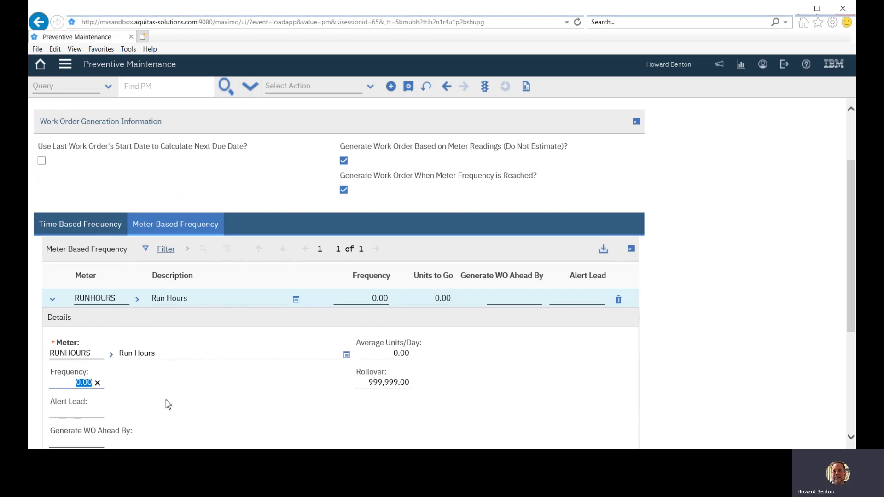
text(500)
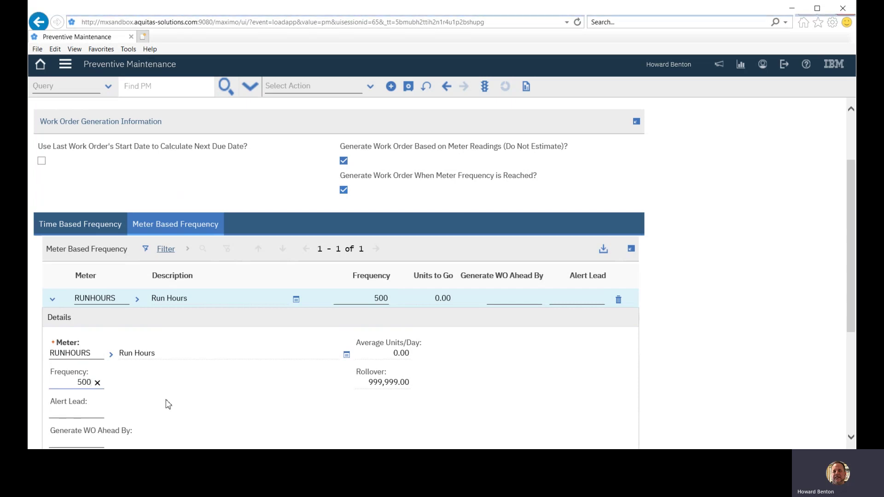
key(Tab)
scroll(176, 404, down, 3)
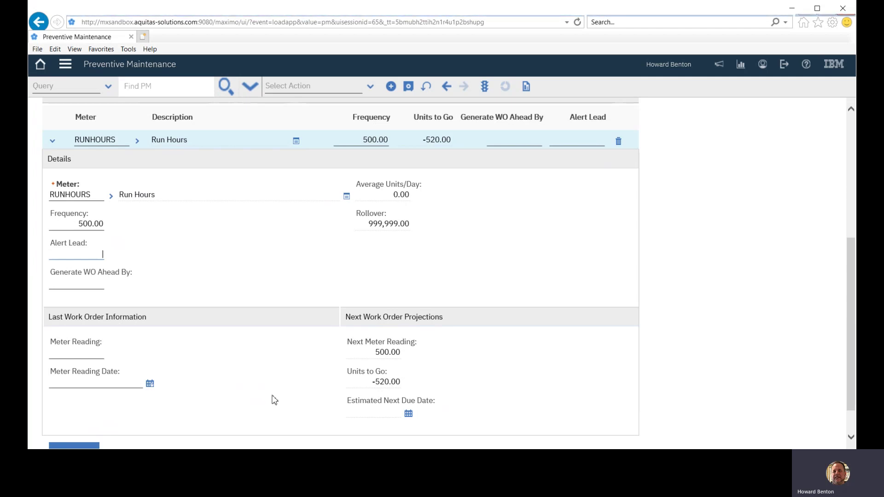
scroll(275, 399, up, 5)
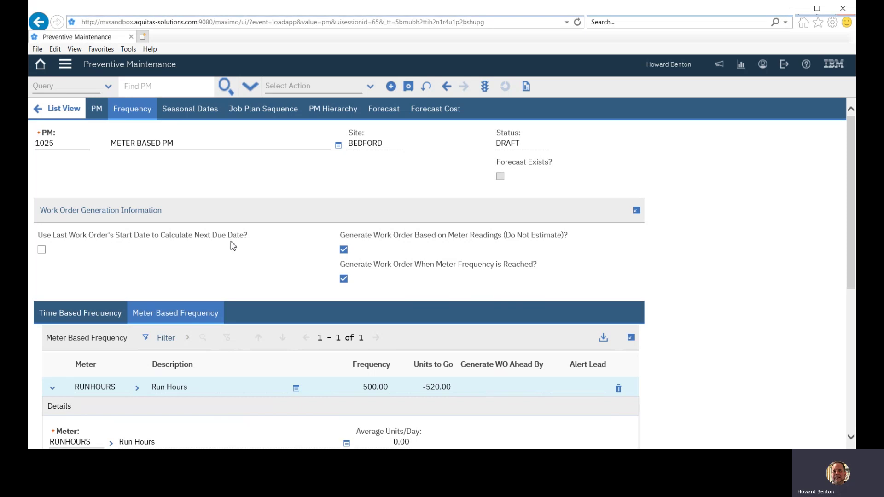
- Save PM 1025, then set its new status to Active and confirm
click(407, 87)
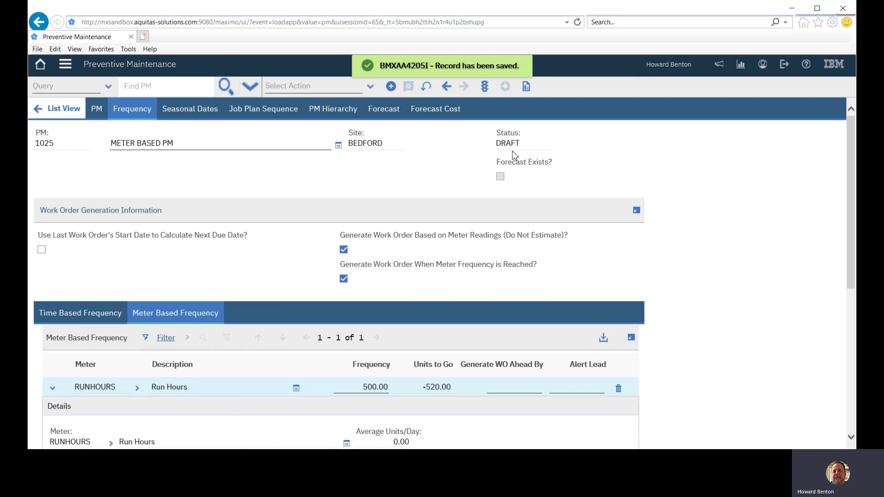
click(483, 89)
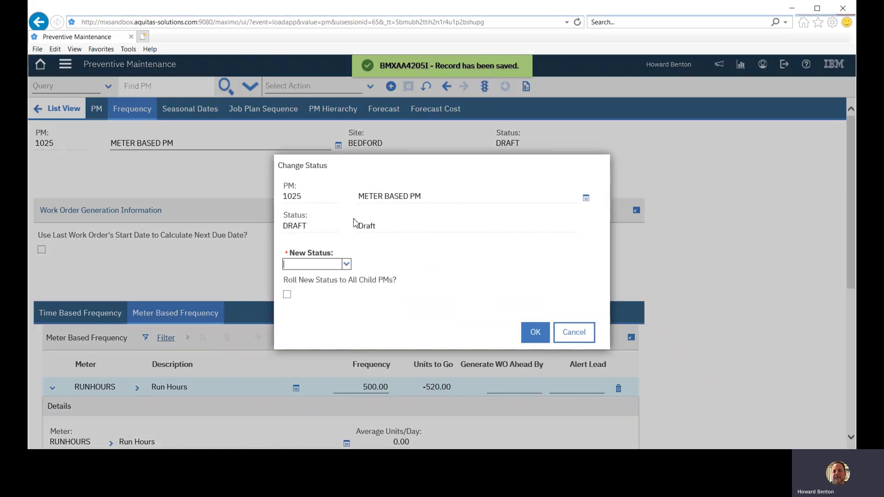
click(347, 264)
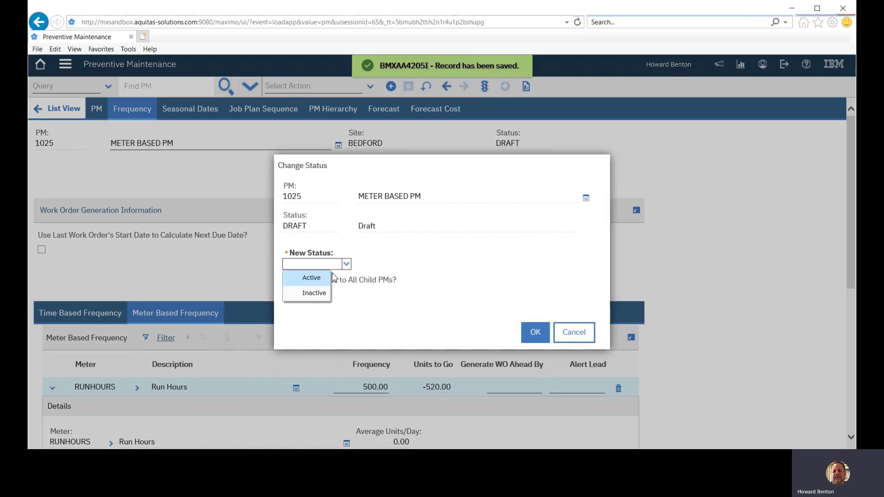
click(307, 279)
click(535, 332)
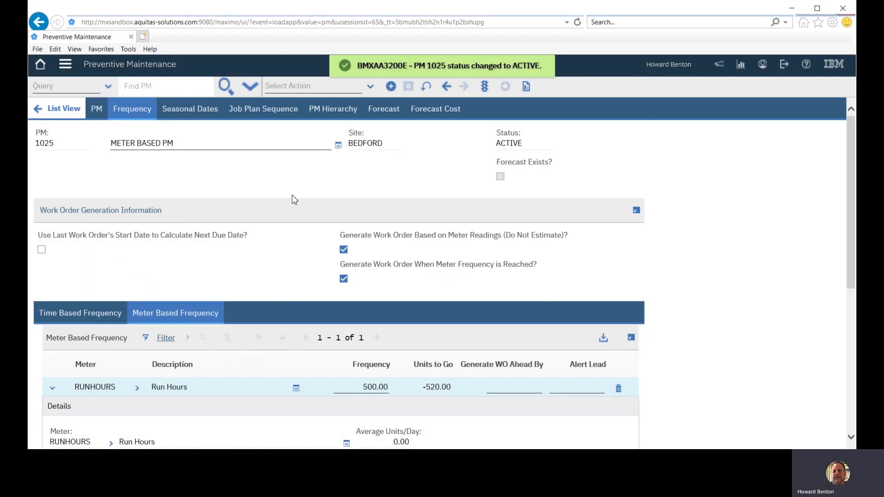
- Search Assets for 11480 again and open the Centrifugal Pump 100 GPM, 60 FT-HD record
click(66, 69)
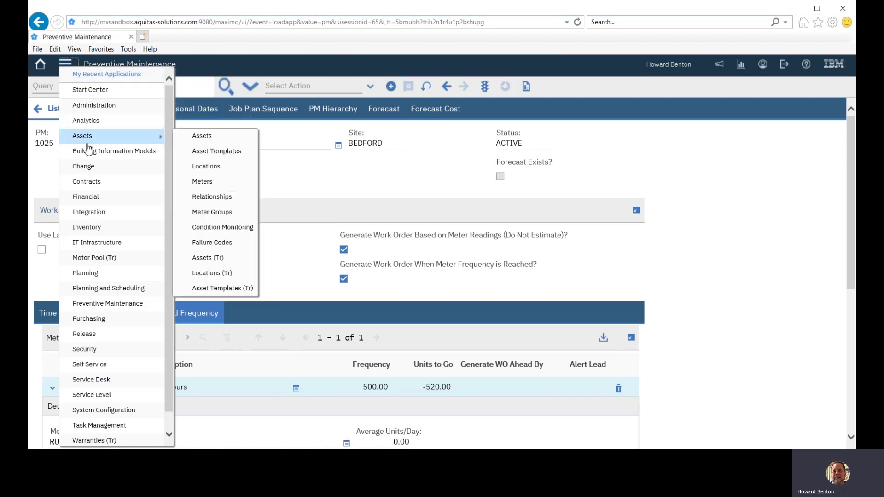
click(201, 137)
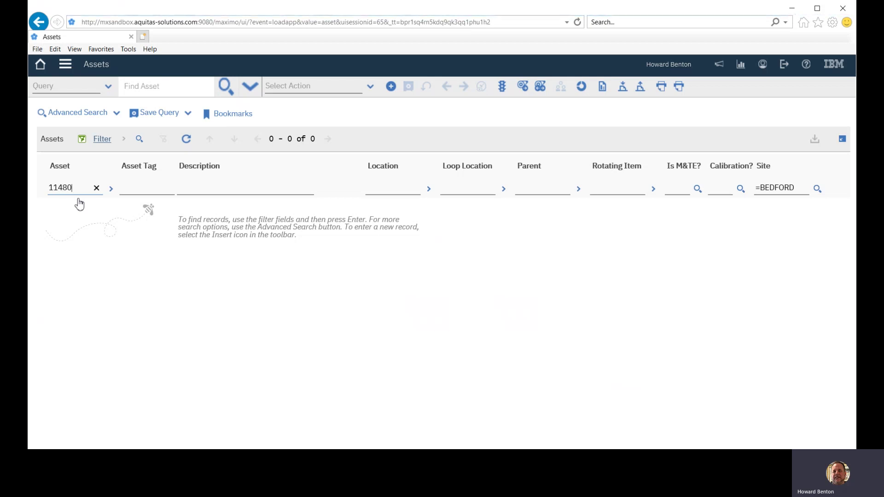
key(Return)
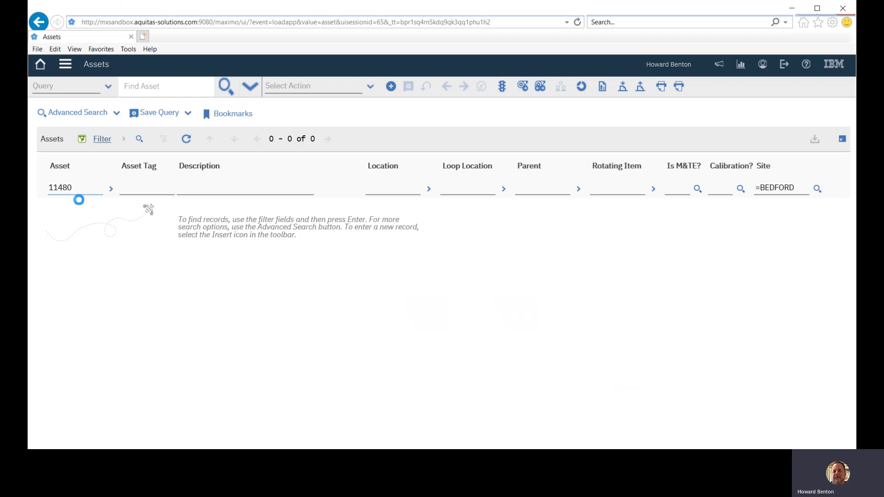
click(68, 211)
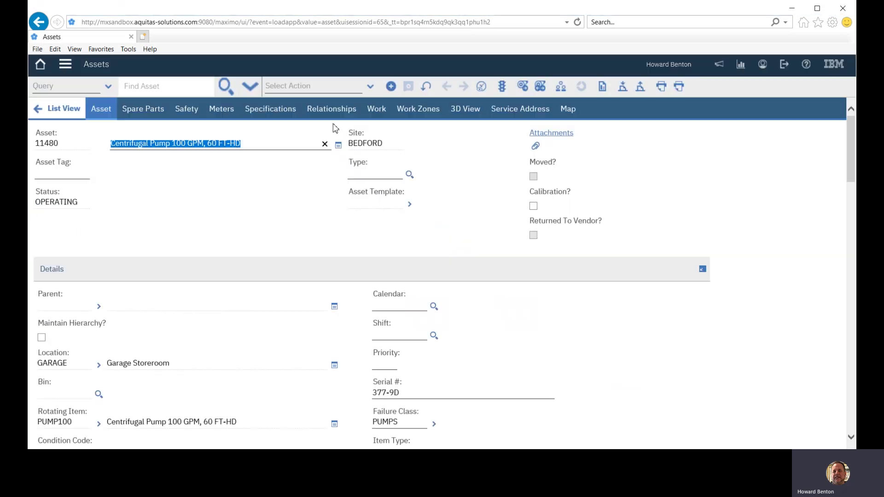
- Enter a new RUNHOURS meter reading of 600 for asset 11480 and save it
click(371, 86)
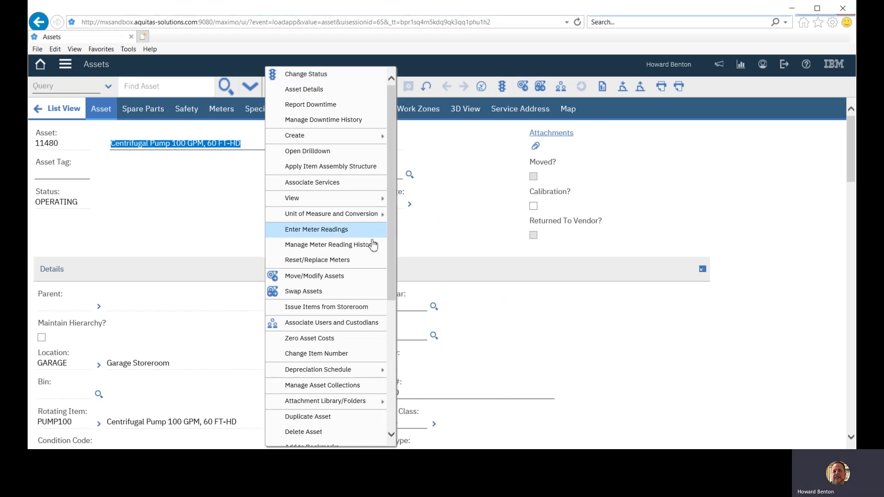
click(352, 230)
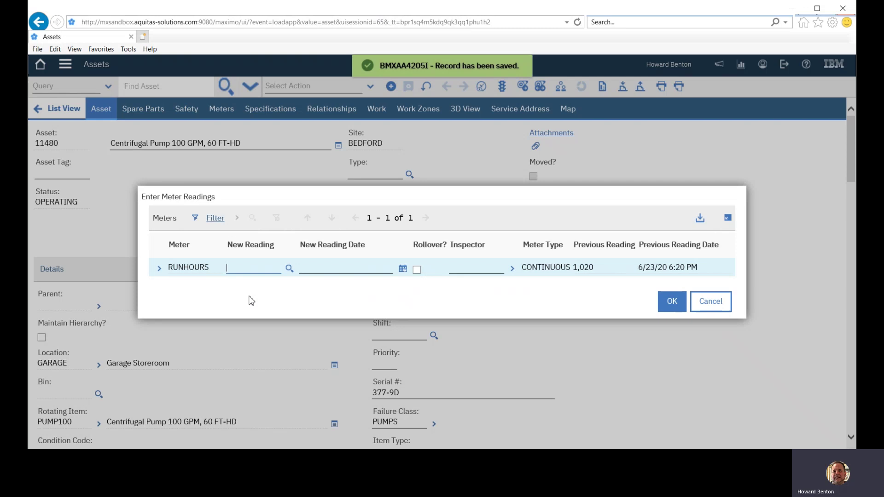
text(6)
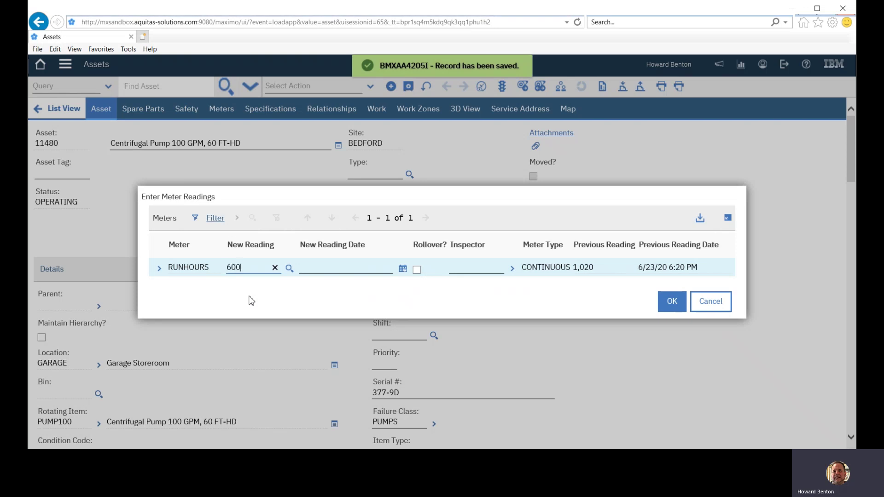
text(00)
key(Tab)
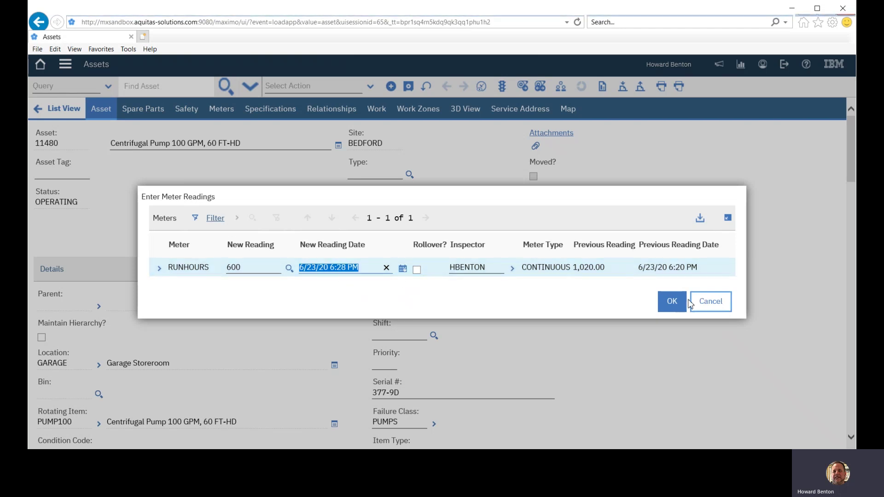
click(671, 301)
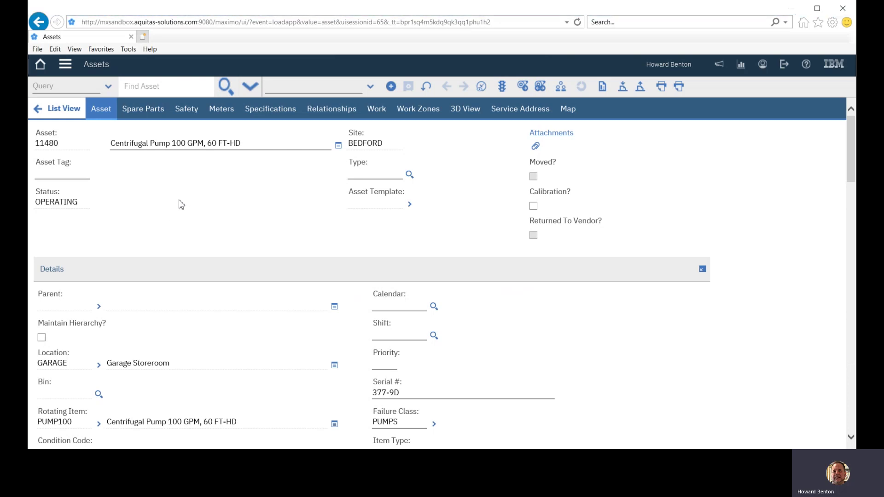
- Find PM 1025 in Preventive Maintenance and open its record
click(65, 64)
mouse_move(138, 303)
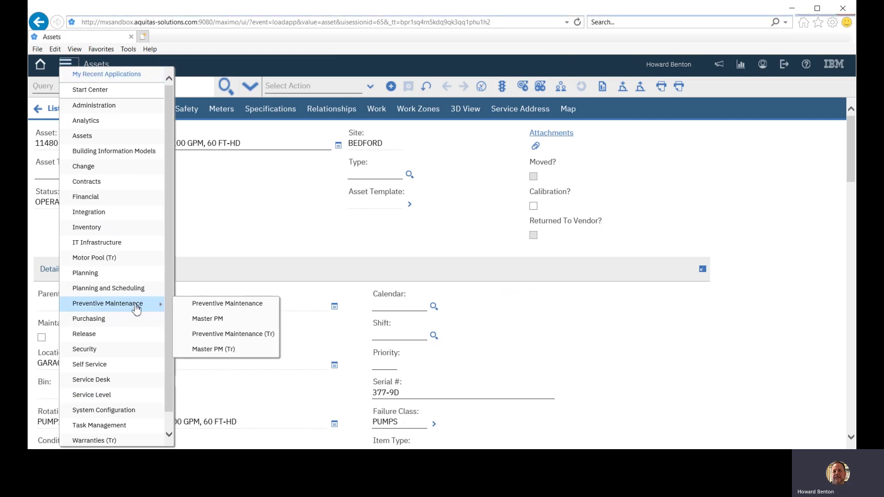
click(218, 307)
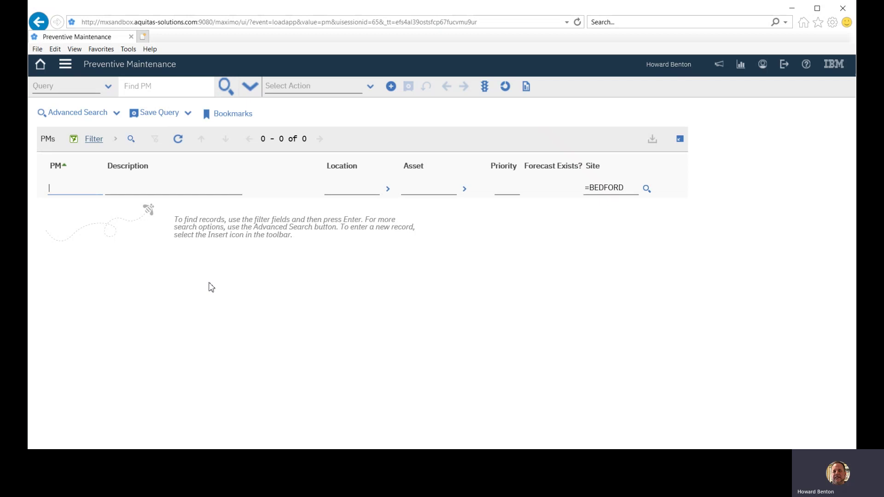
text(1025)
key(Return)
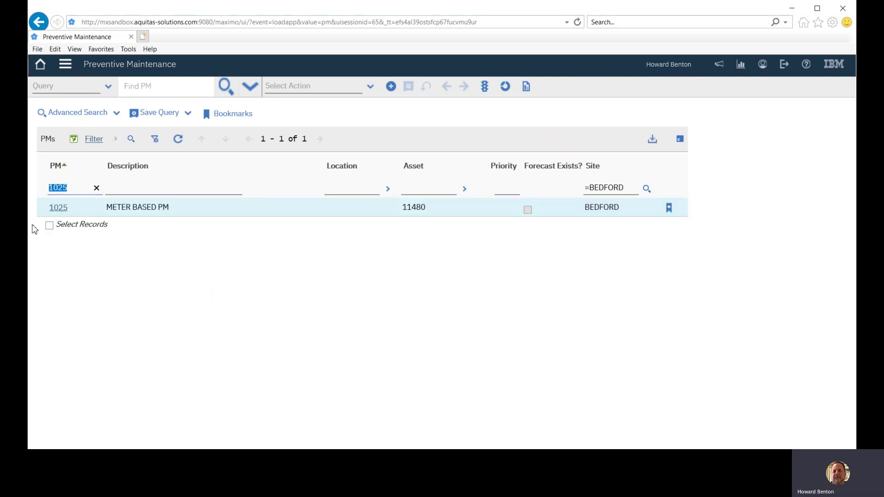
click(60, 207)
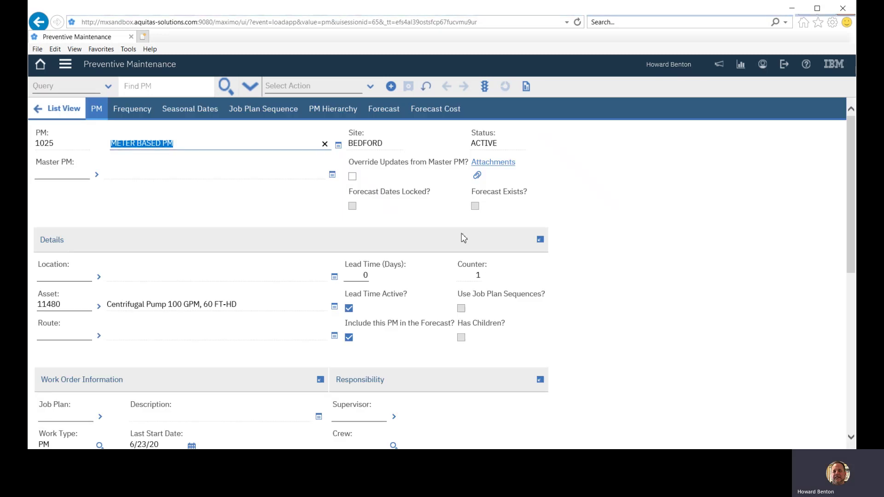
- Generate a work order from PM 1025 with Use Frequency Criteria unchecked, creating work order 1281
click(370, 86)
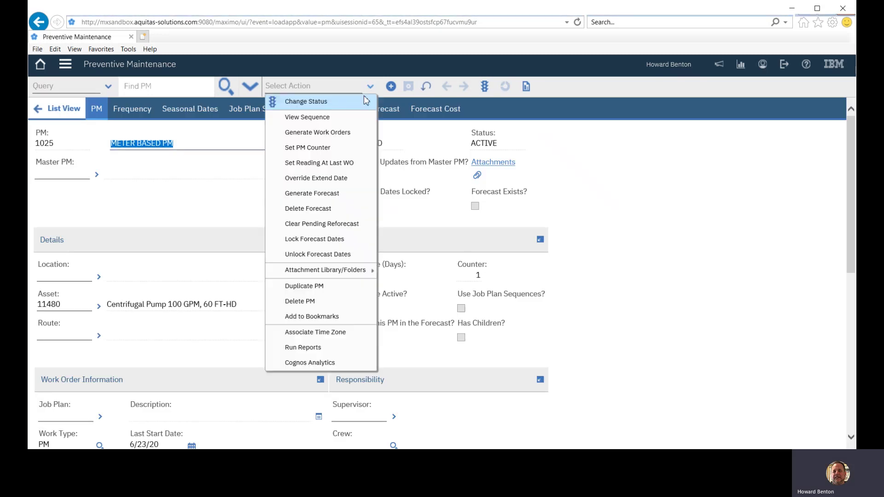
click(330, 133)
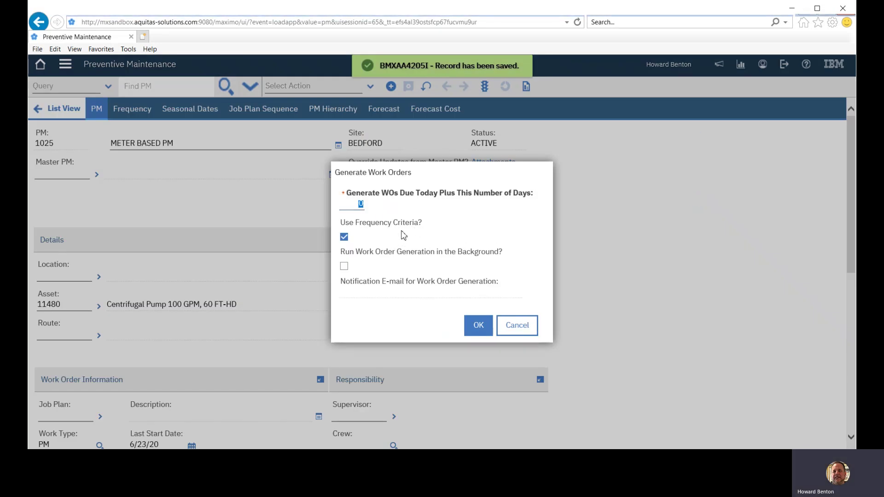
click(345, 238)
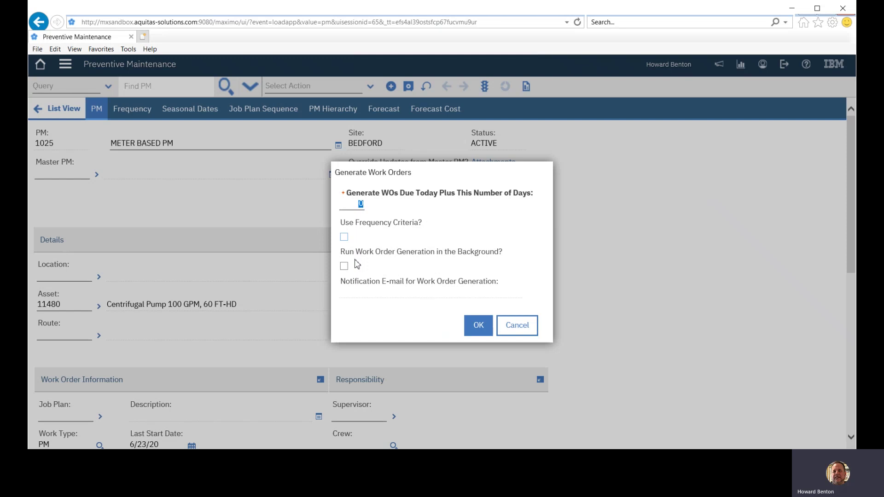
click(478, 328)
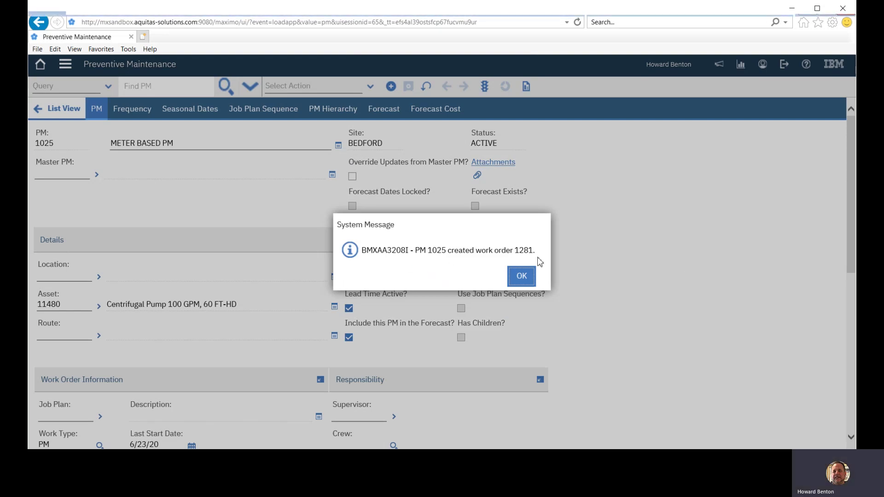
click(522, 276)
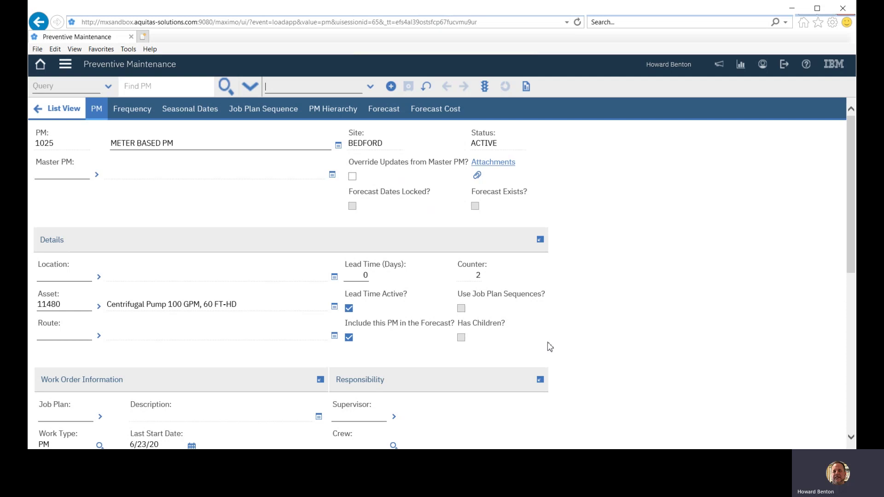
- Find work order 1281 in Work Order Tracking and open its METER BASED PM record
click(67, 69)
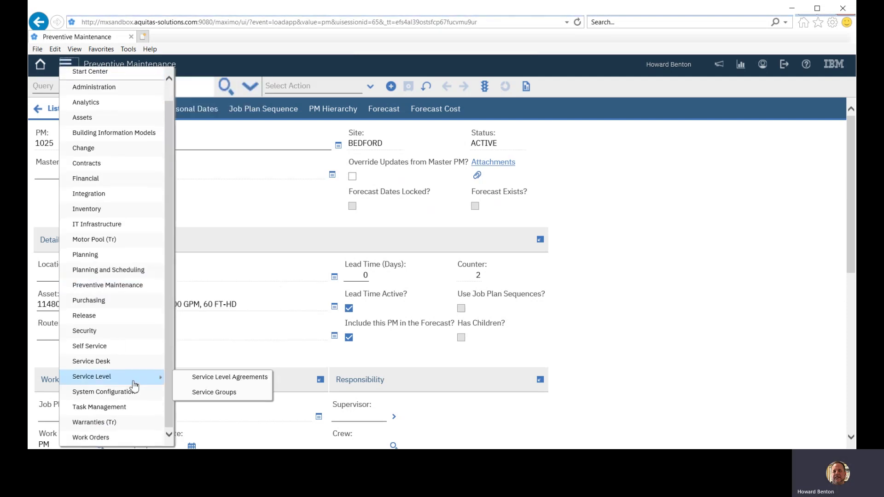
mouse_move(141, 437)
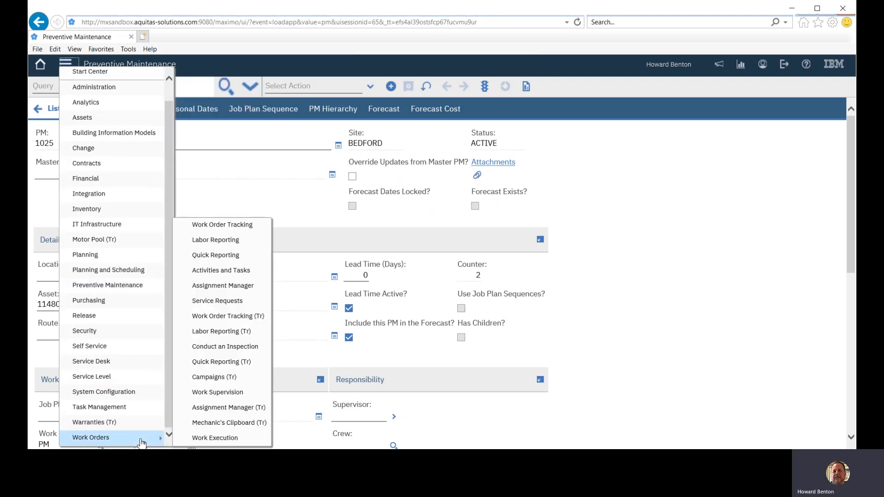
click(243, 225)
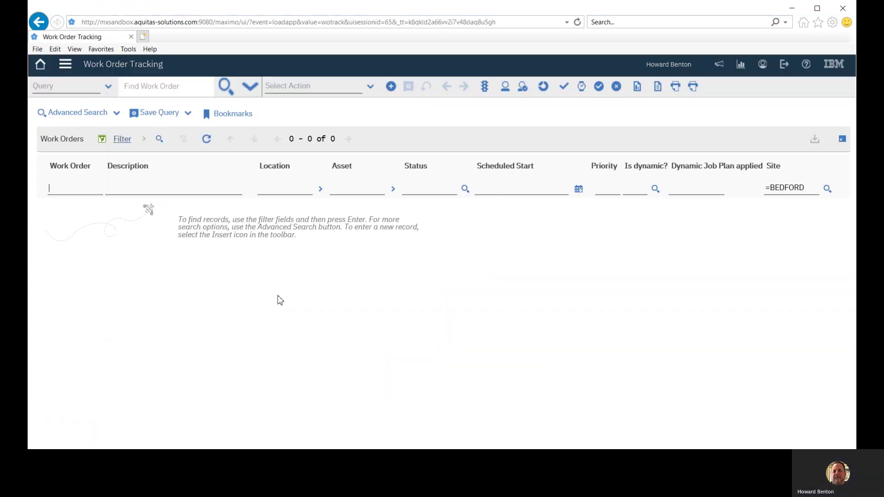
text(1281)
key(Return)
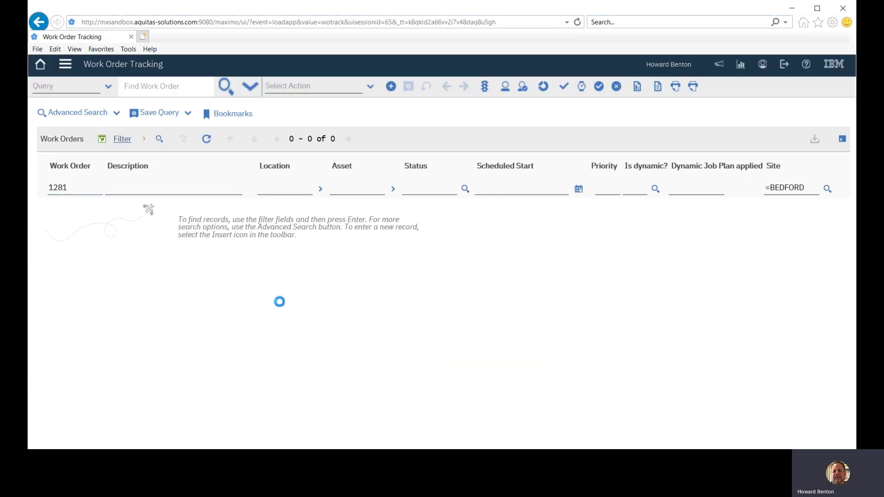
click(59, 208)
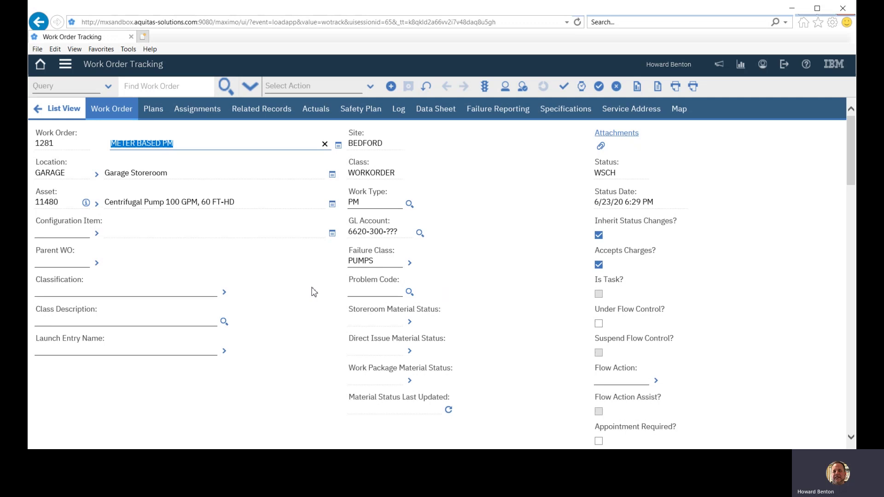
click(829, 446)
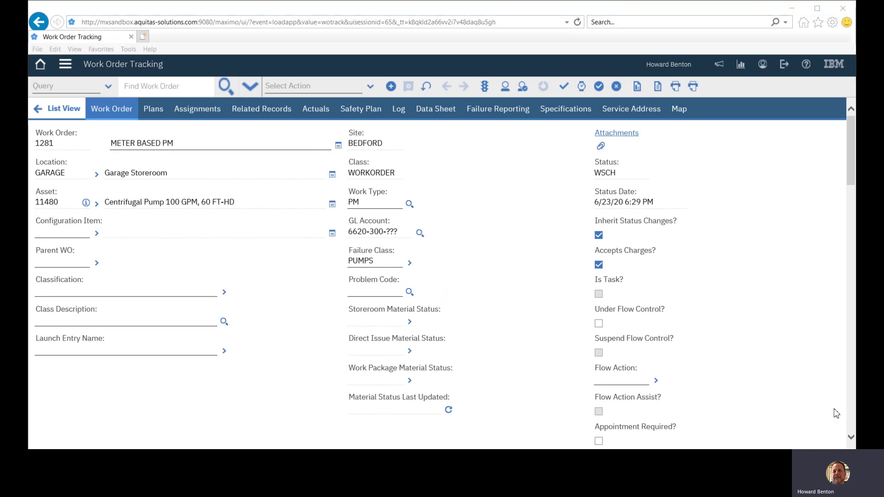